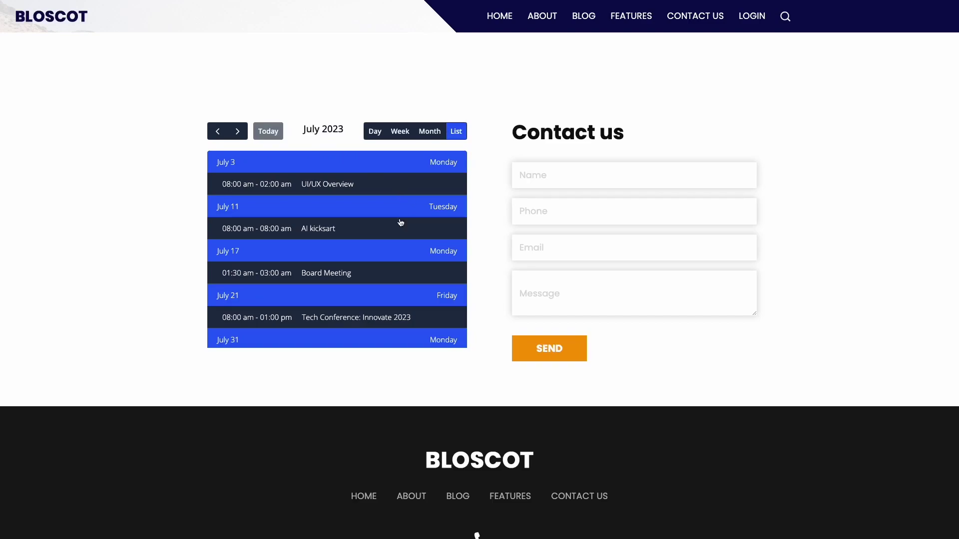
Step: Switch the demo calendar to Day view and open the 2pm exhibition event's details
left_click(378, 136)
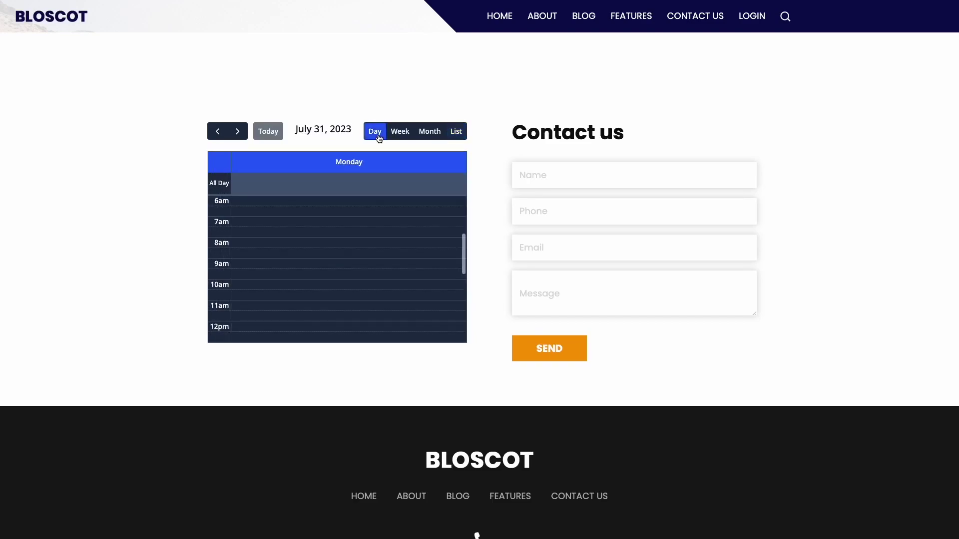
scroll(381, 243, "down", 3)
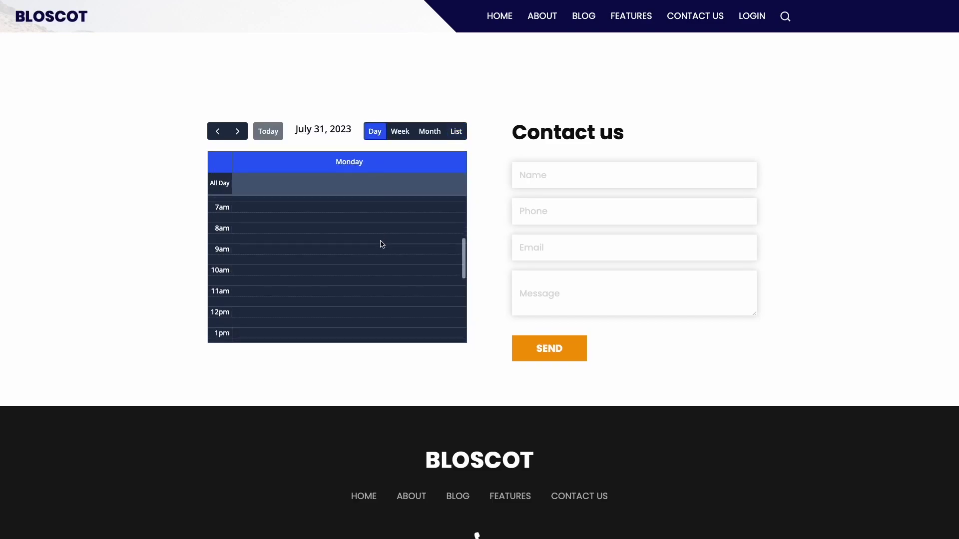
scroll(382, 244, "down", 3)
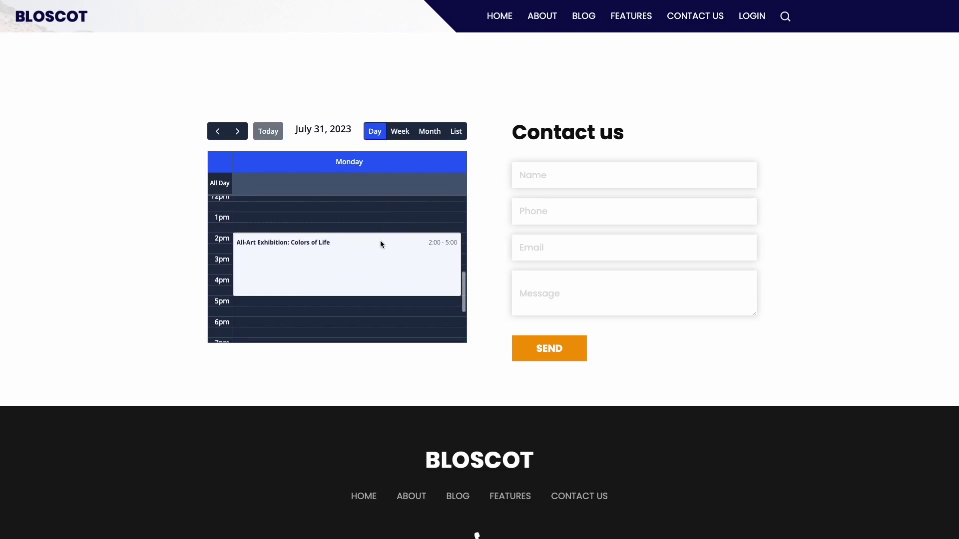
left_click(380, 248)
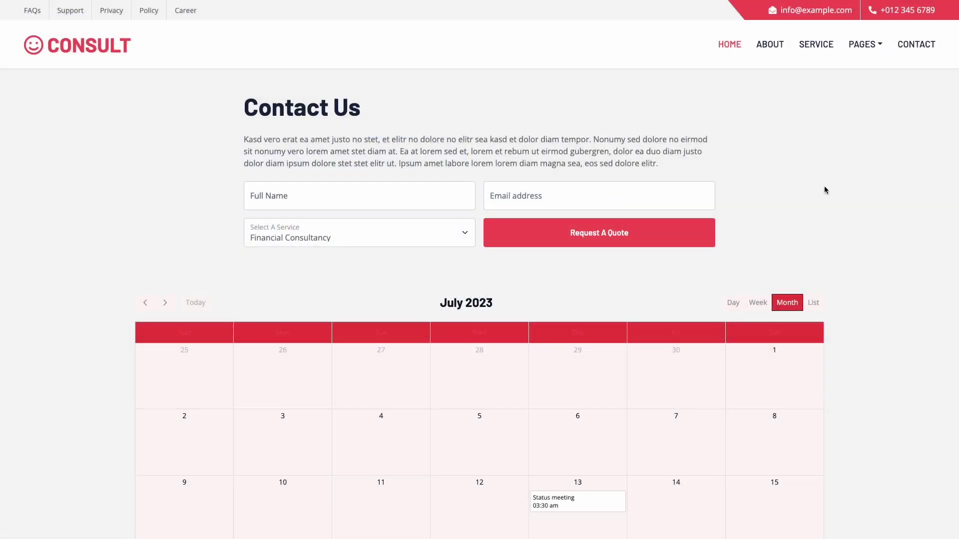
Step: Open the Tech Conference: Innovate 2023 event details on the demo calendar
scroll(824, 190, "down", 3)
scroll(825, 189, "down", 2)
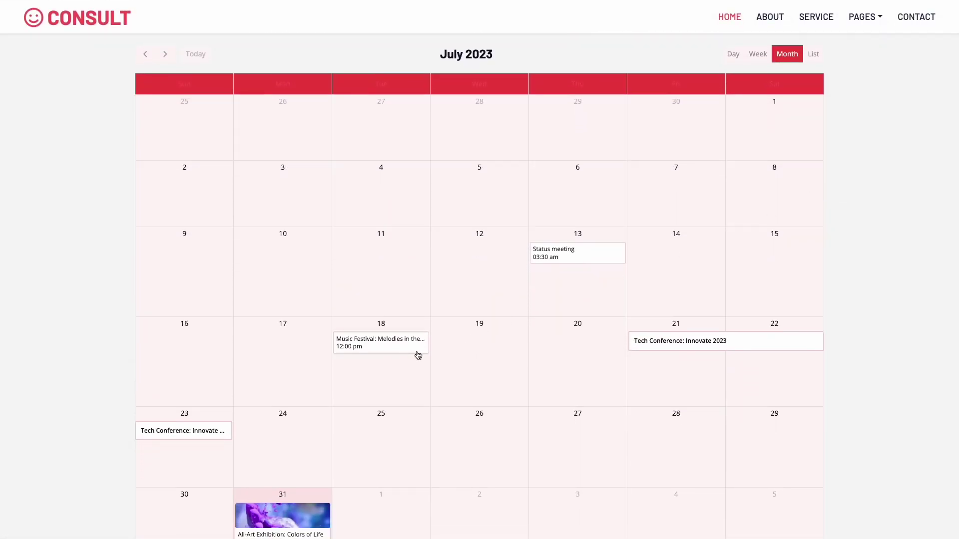
left_click(662, 344)
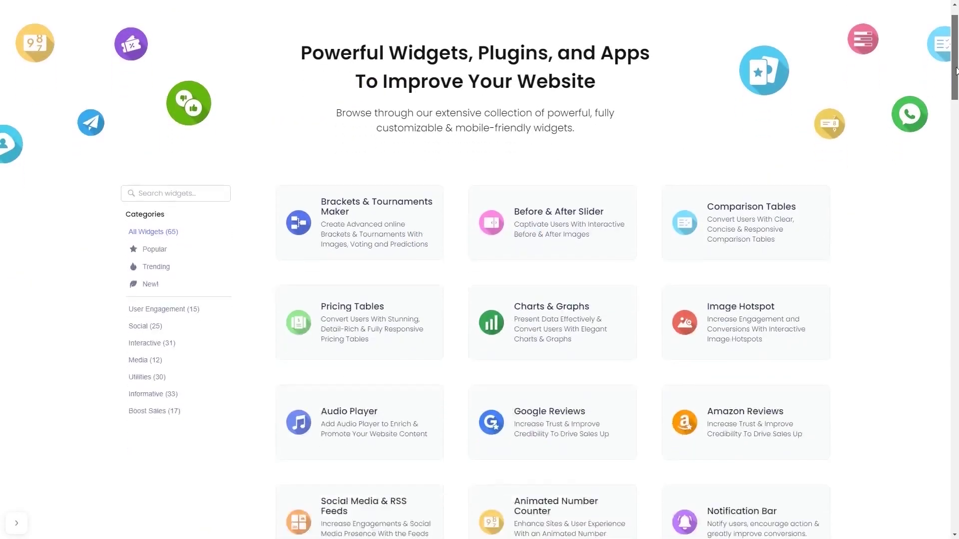
Step: Scroll through Common Ninja's widget catalogue to reach the Calendar widget page
left_click_drag(956, 70, 956, 356)
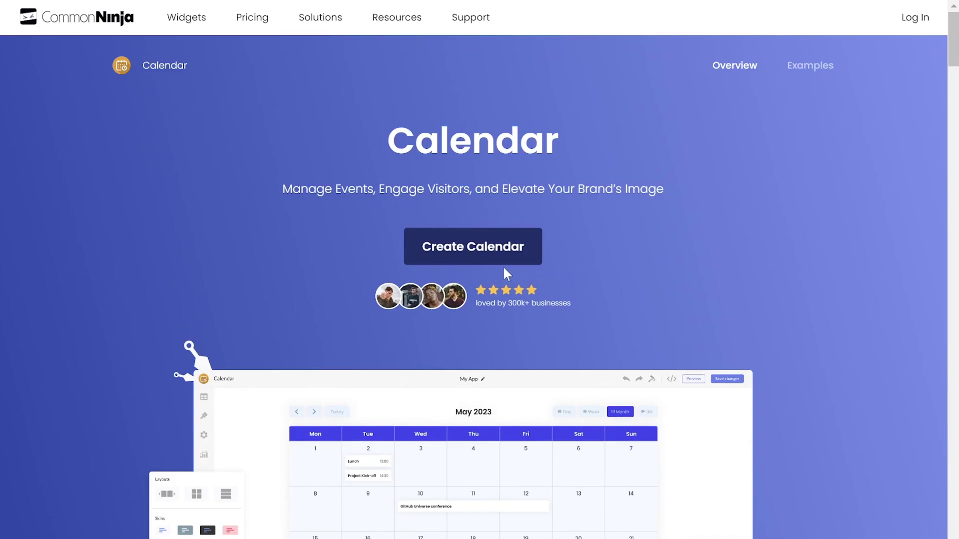
Step: Create a new calendar and add a 'Webinar 101' event with an uploaded image
left_click(480, 247)
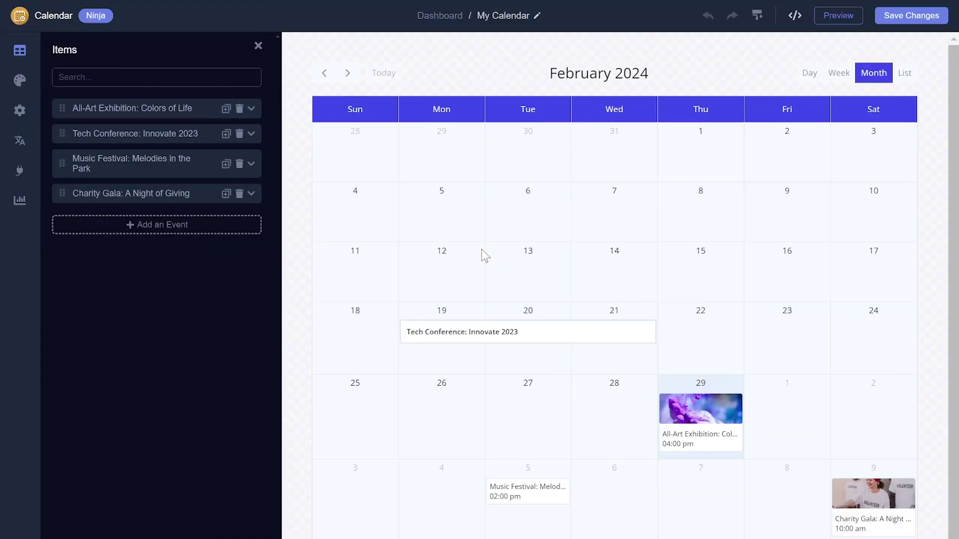
left_click(246, 229)
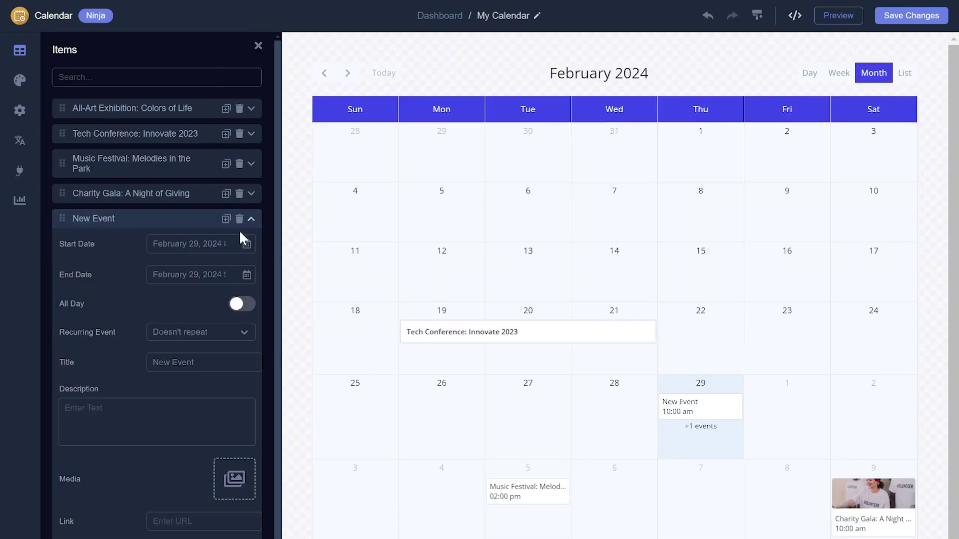
triple_click(204, 362)
type("We")
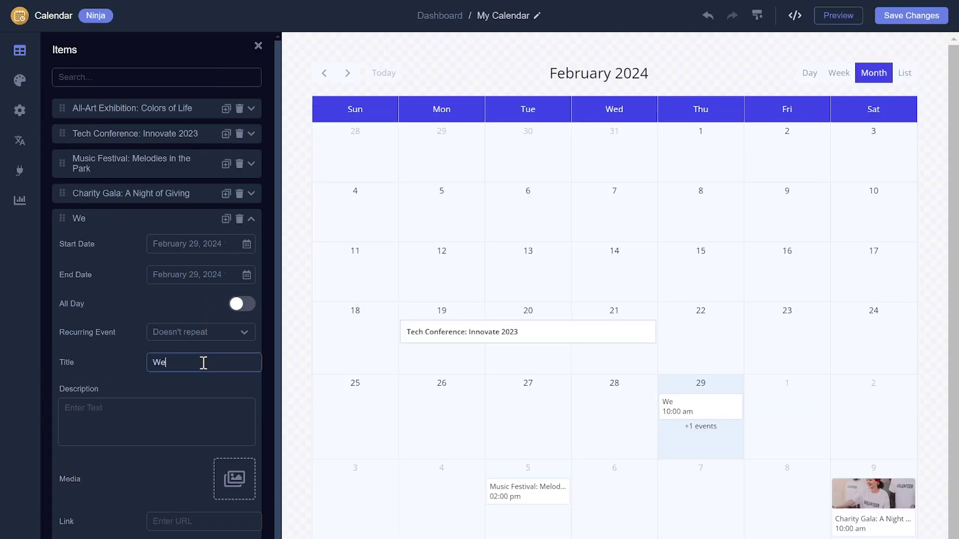
type("binar 101")
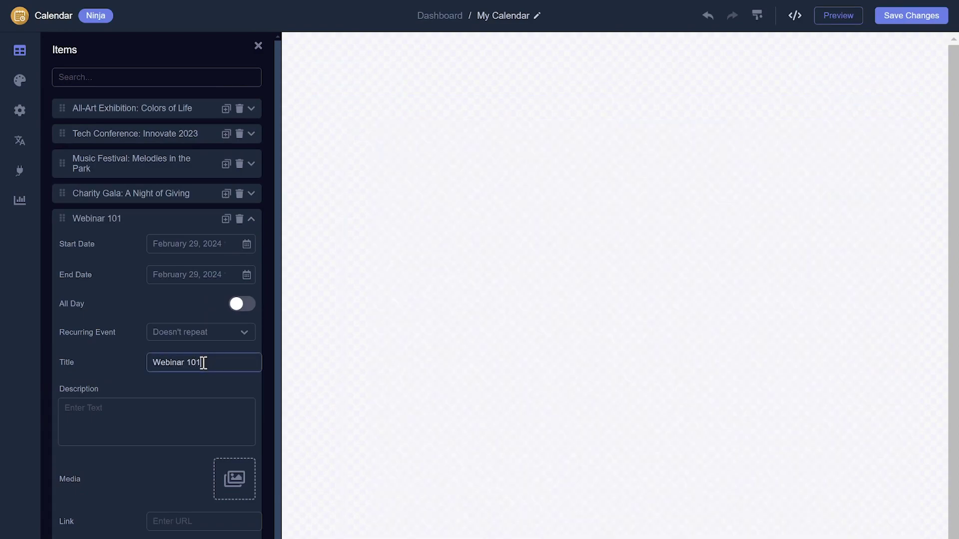
left_click(226, 471)
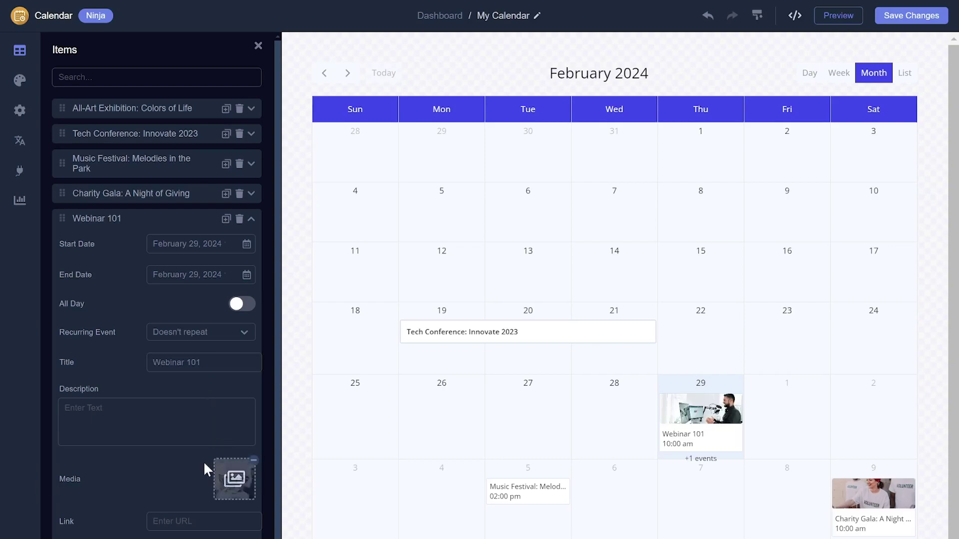
Step: Apply the light-blue Look & Feel skin and show the Advanced style settings
left_click(18, 84)
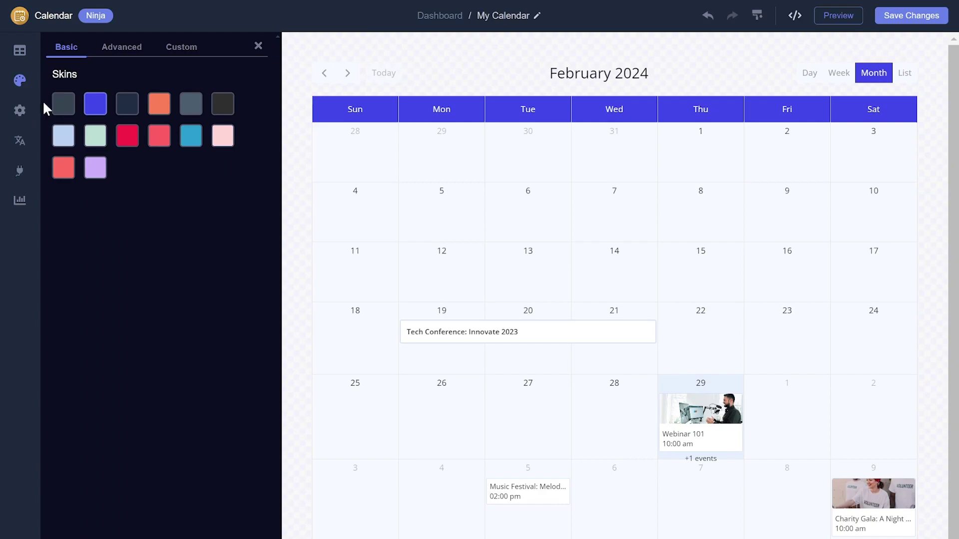
left_click(122, 111)
left_click(62, 142)
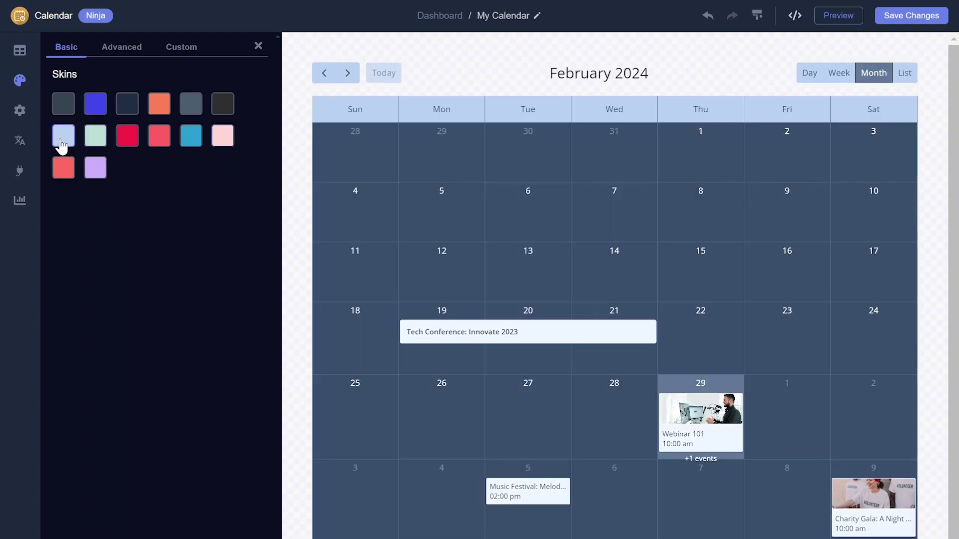
left_click(114, 49)
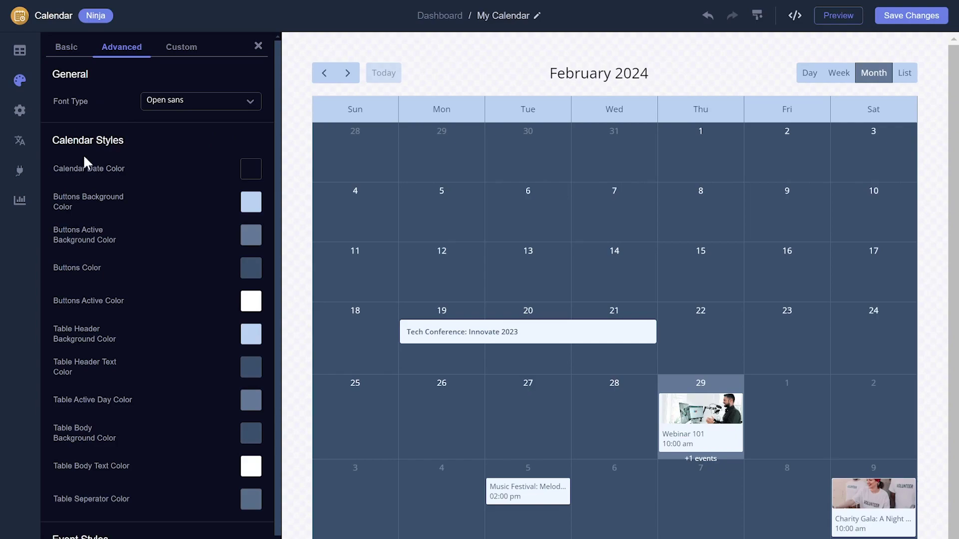
Step: Set the calendar's locale to Spanish in General settings
left_click(22, 113)
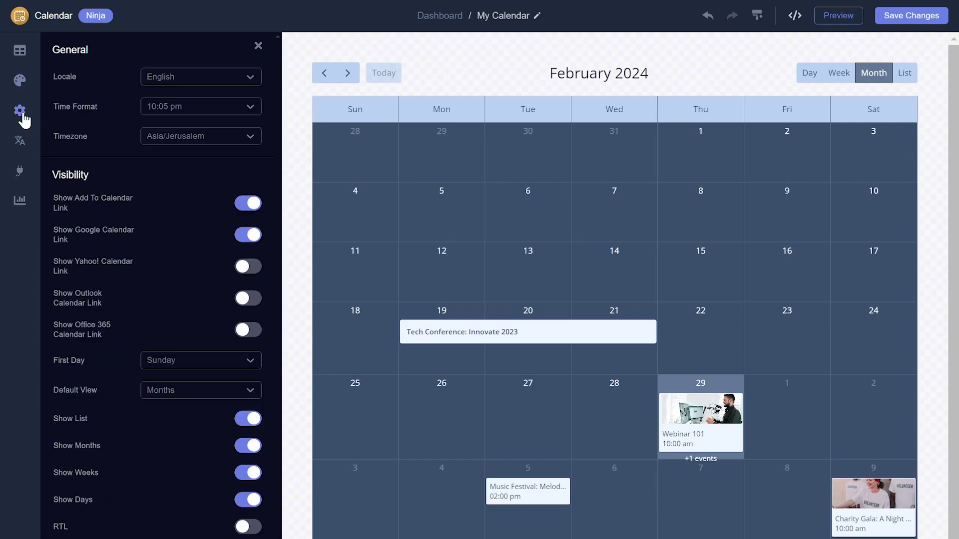
left_click(166, 81)
left_click(163, 123)
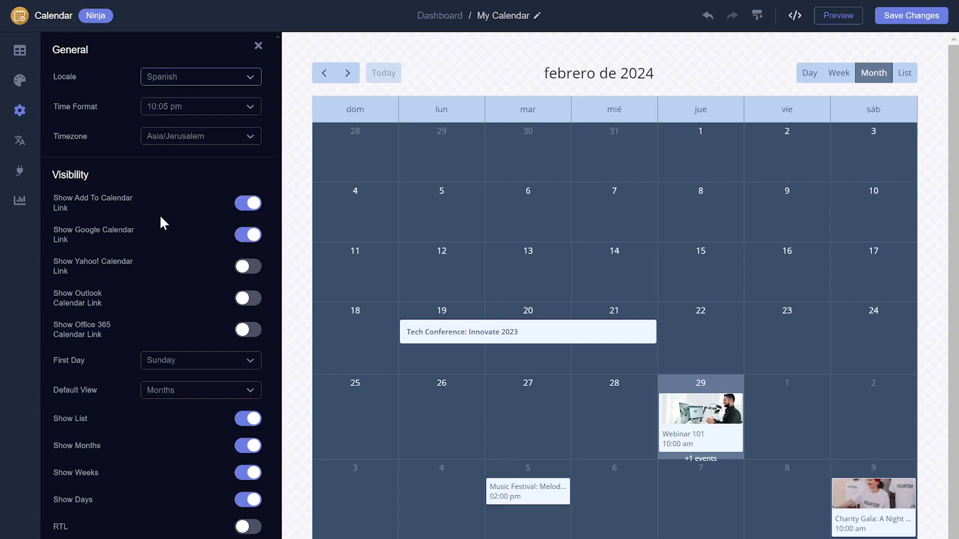
Step: Settle on Months as the default view after trying Week and List, then show Localization fields
left_click(170, 394)
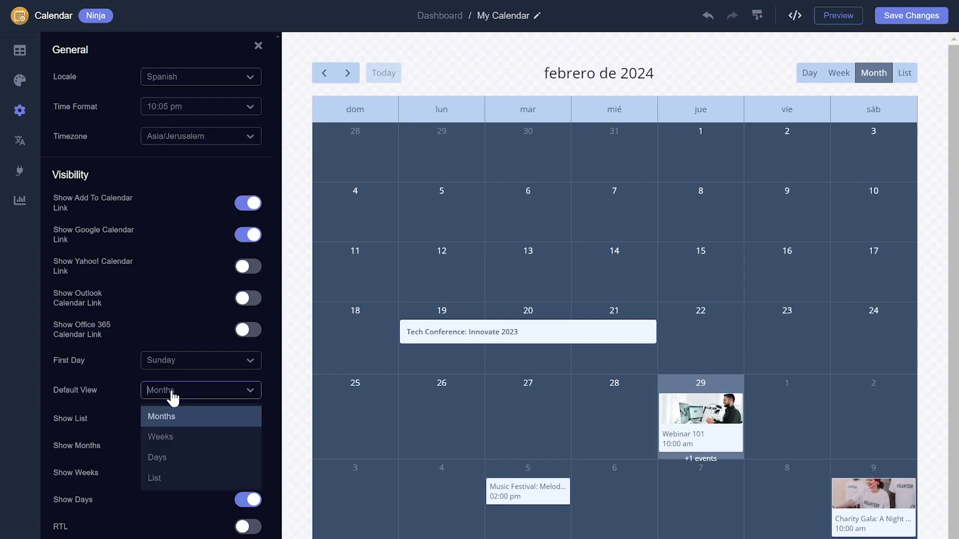
left_click(169, 443)
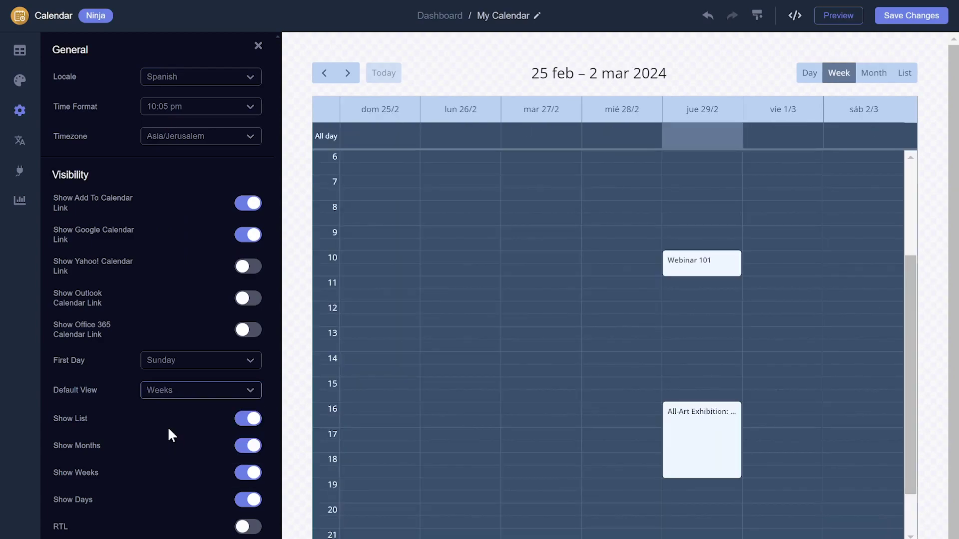
left_click(170, 394)
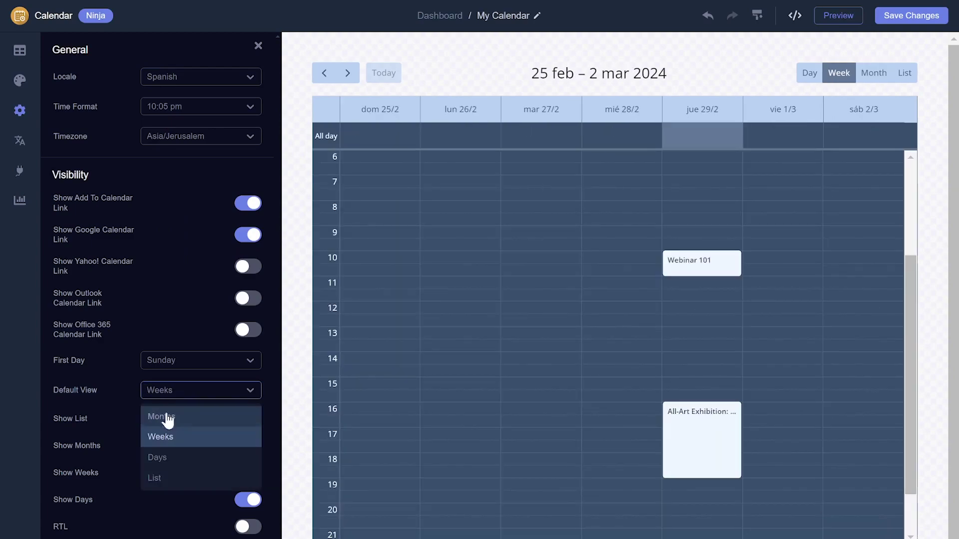
left_click(164, 478)
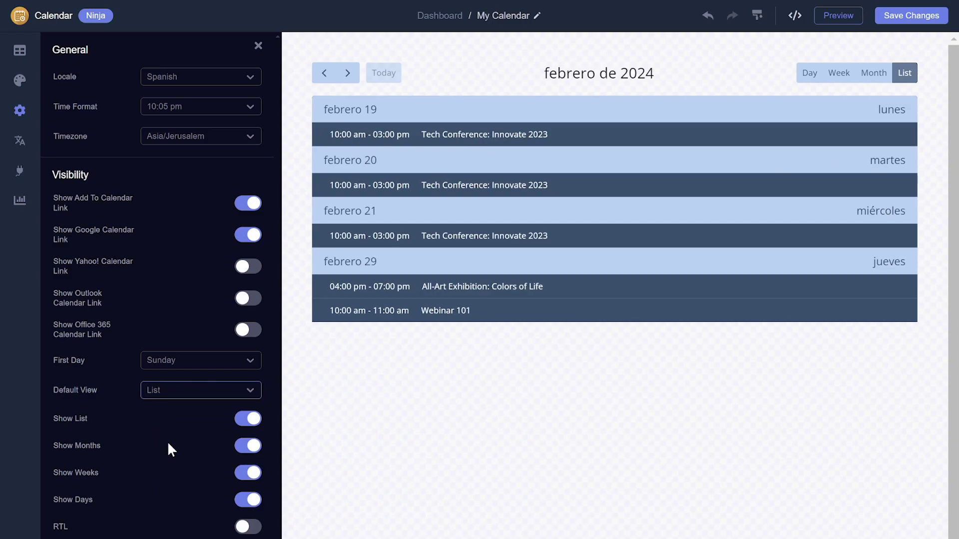
left_click(171, 397)
left_click(167, 420)
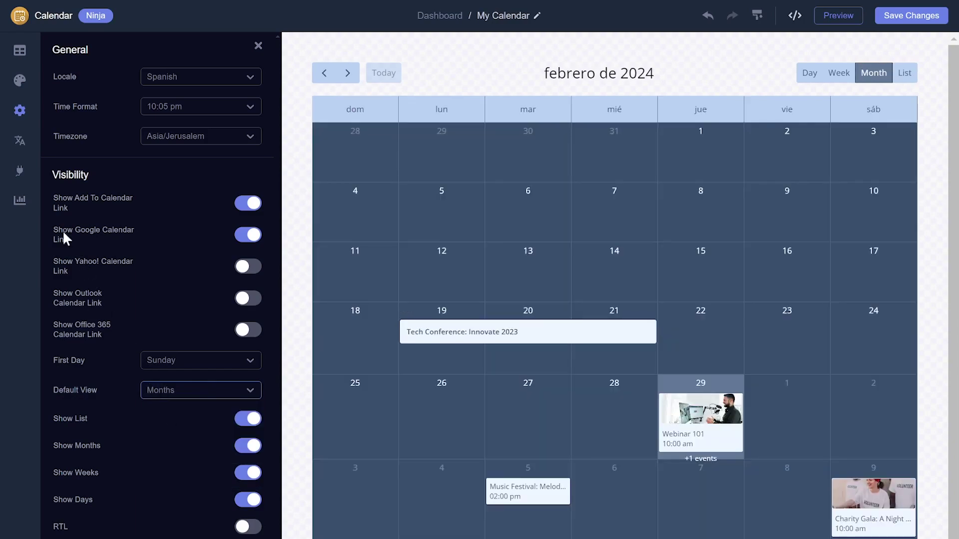
left_click(20, 144)
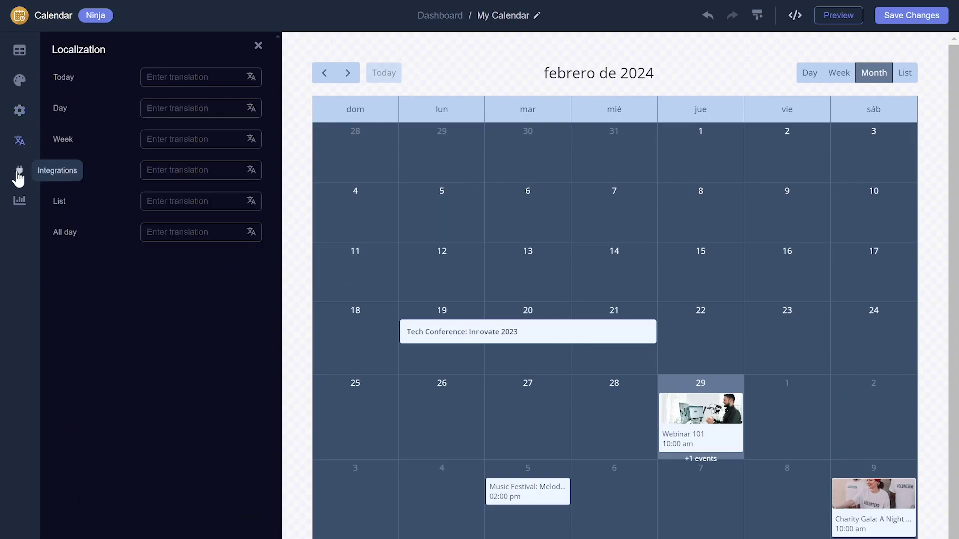
Step: Review the Integrations options, then return to the My Website project dashboard
left_click(20, 171)
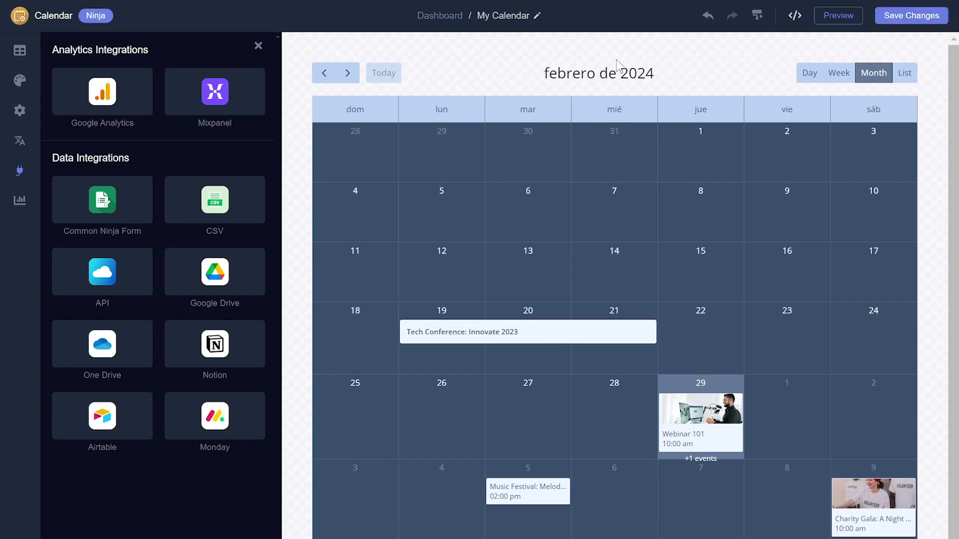
left_click(451, 21)
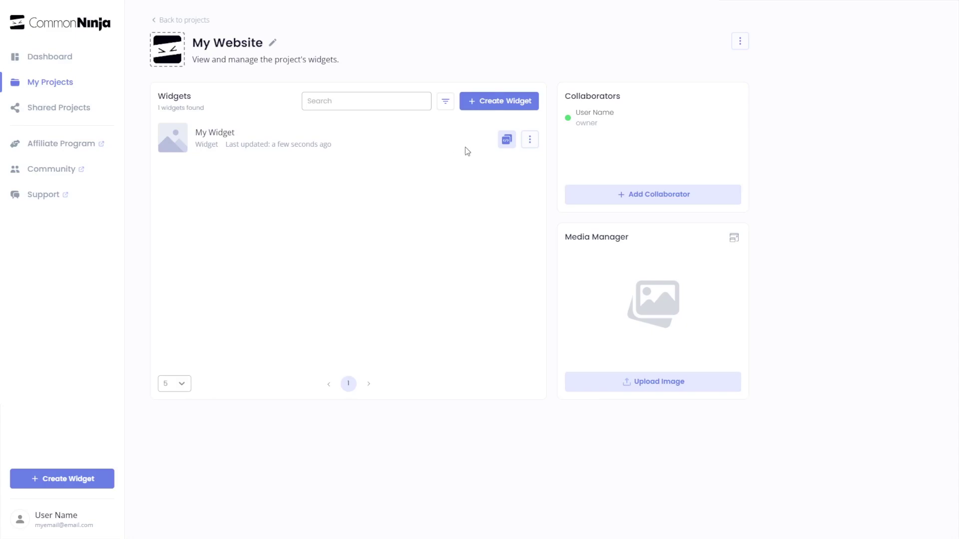
Step: Copy My Widget's installation code and close the Installation Code dialog
left_click(507, 141)
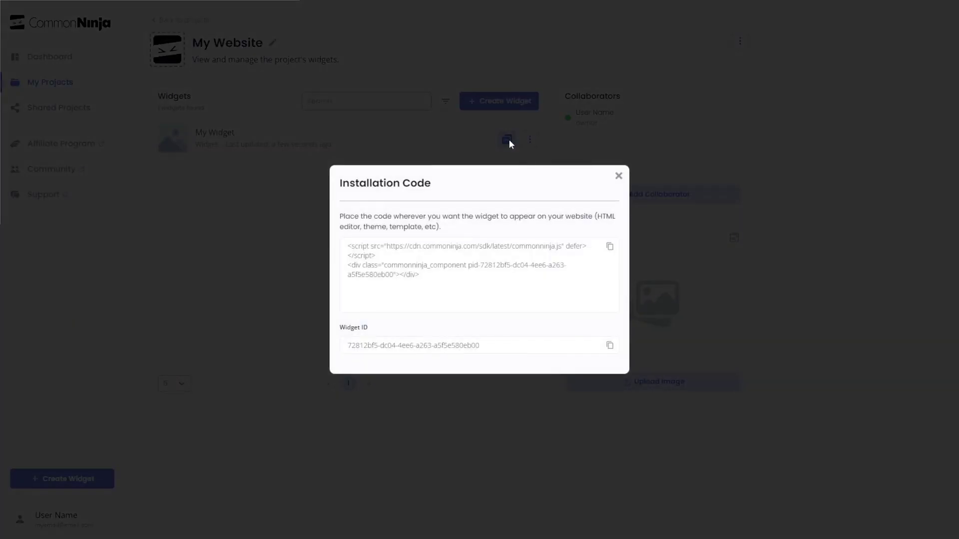
left_click(610, 248)
left_click(618, 176)
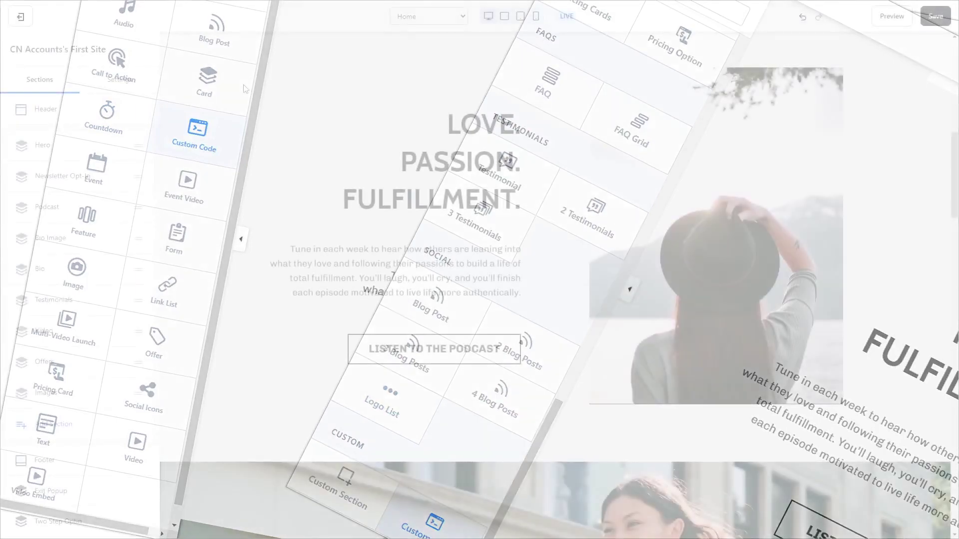
Step: Add a Custom Code block to the Podcast section holding the pasted Common Ninja embed code
left_click(242, 88)
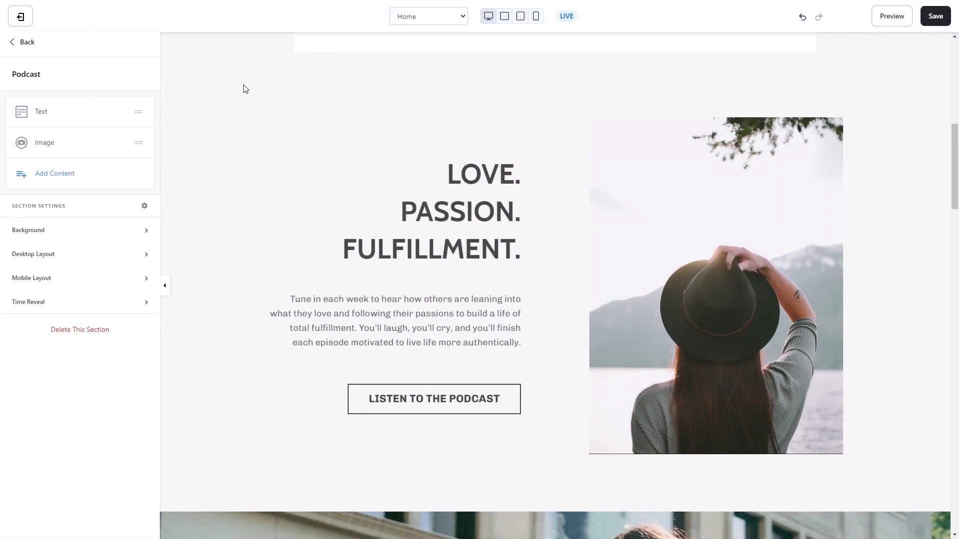
left_click(55, 175)
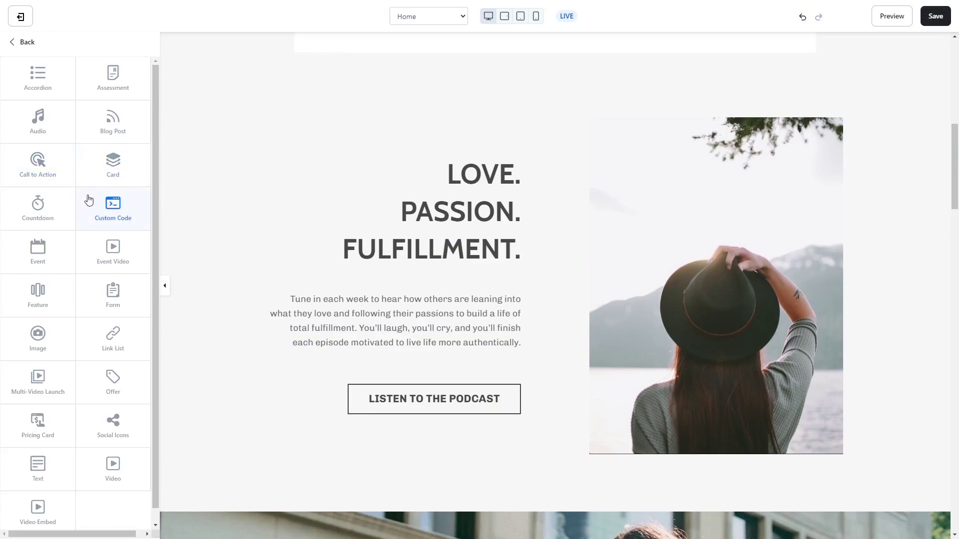
left_click(107, 213)
scroll(107, 210, "down", 3)
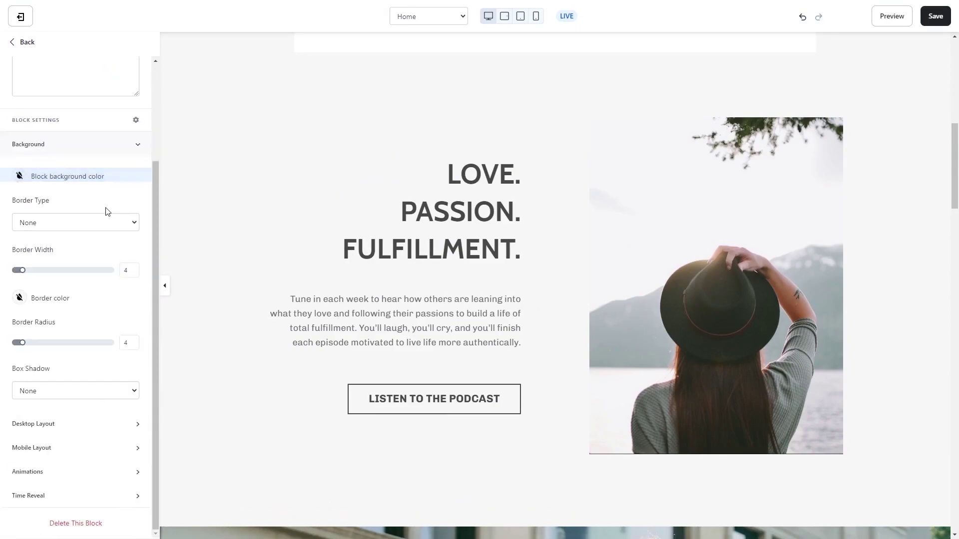
scroll(112, 179, "up", 3)
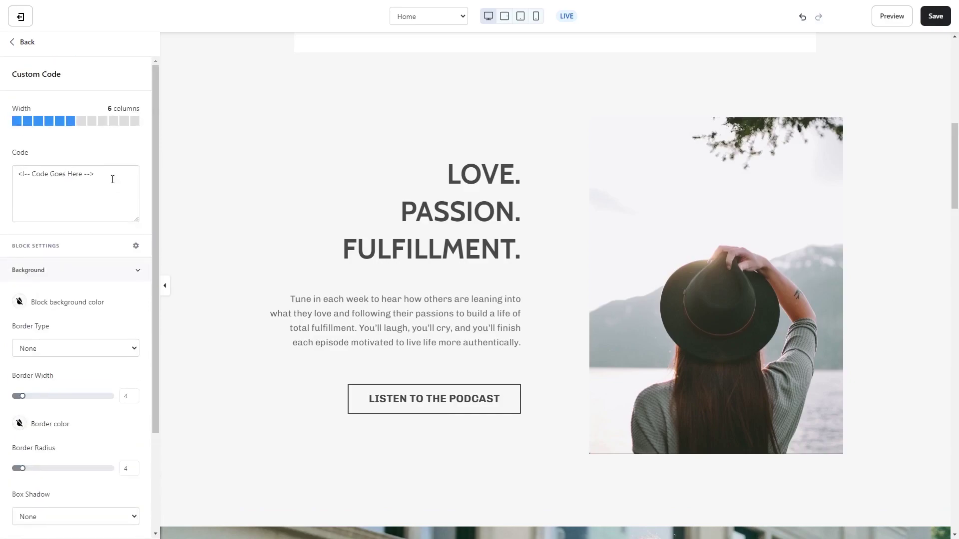
left_click(112, 179)
key("ctrl+a")
key("ctrl+v")
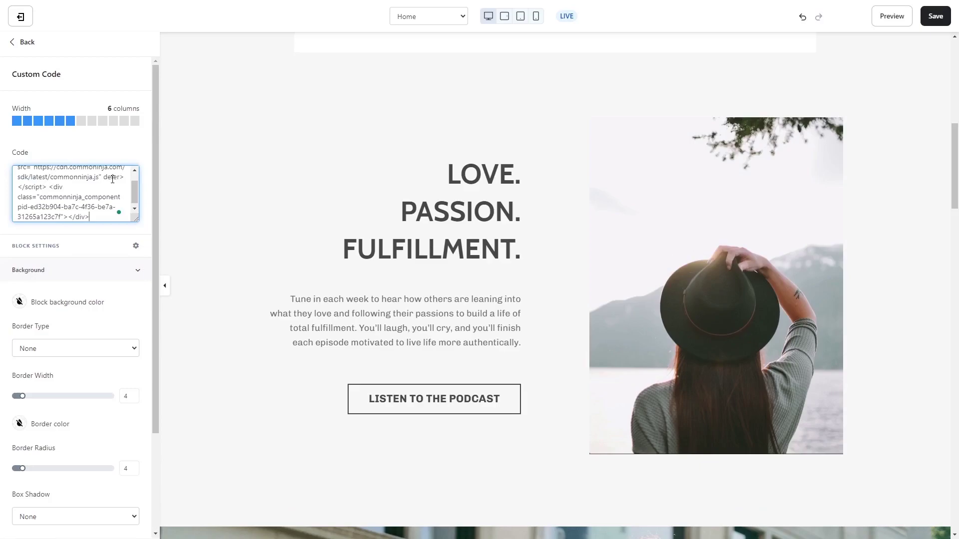
left_click(216, 160)
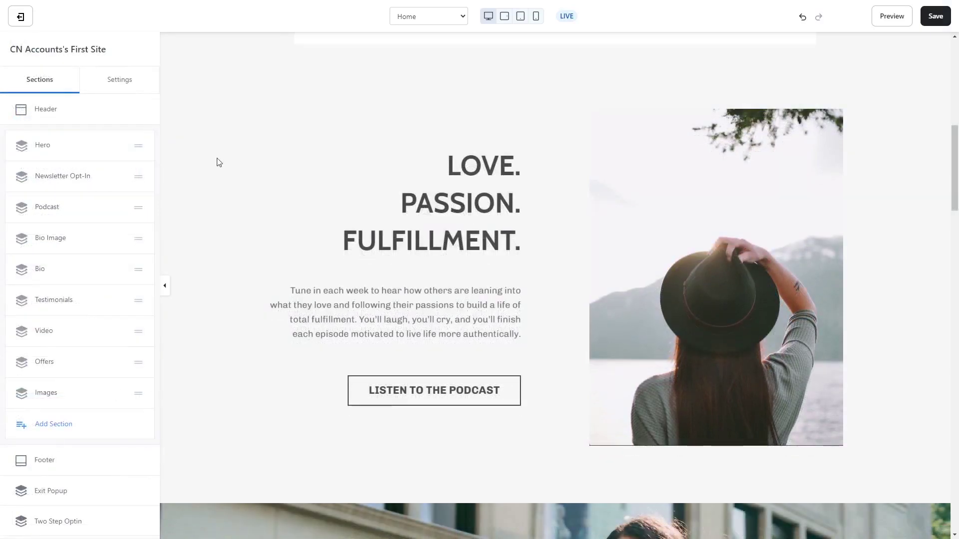
Step: Add a new Custom Code section to the Kajabi page above the footer
left_click(67, 431)
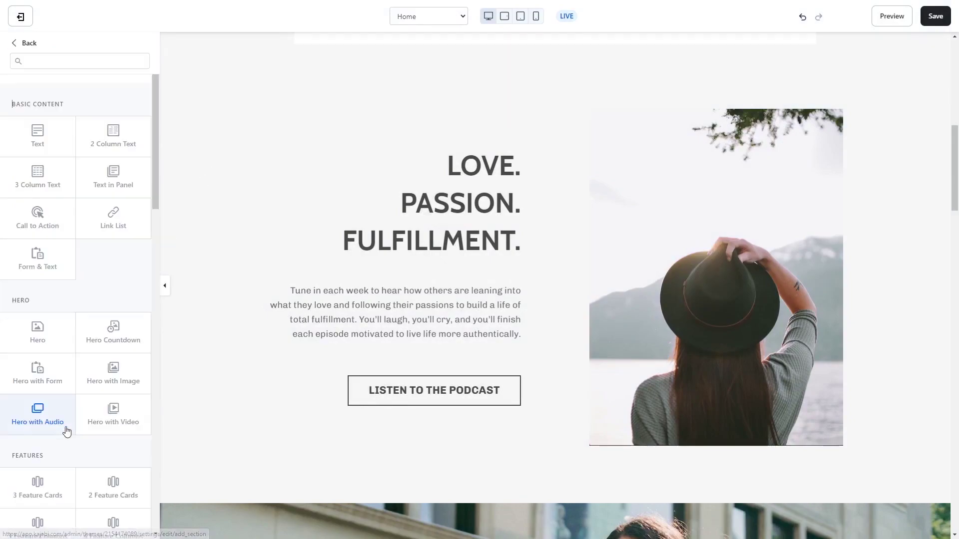
scroll(83, 445, "down", 13)
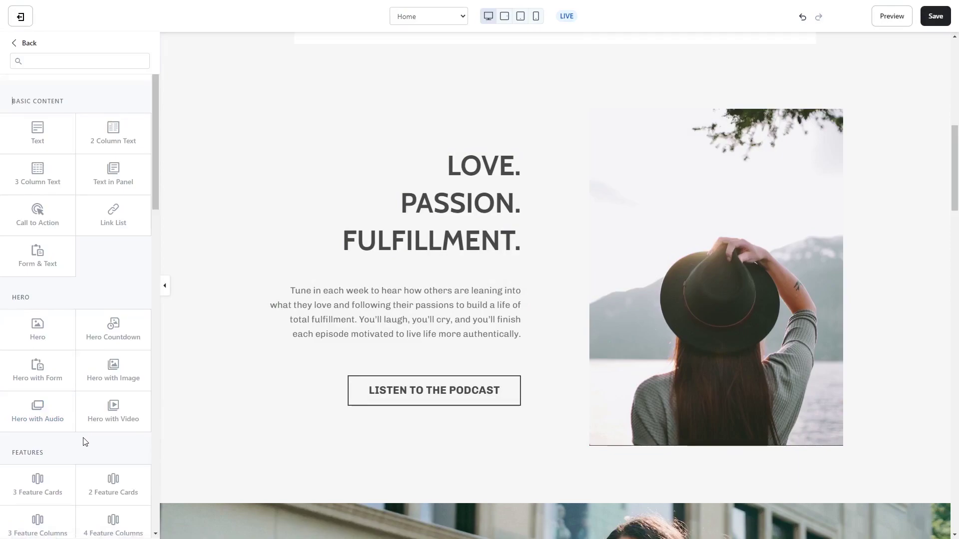
scroll(84, 437, "down", 8)
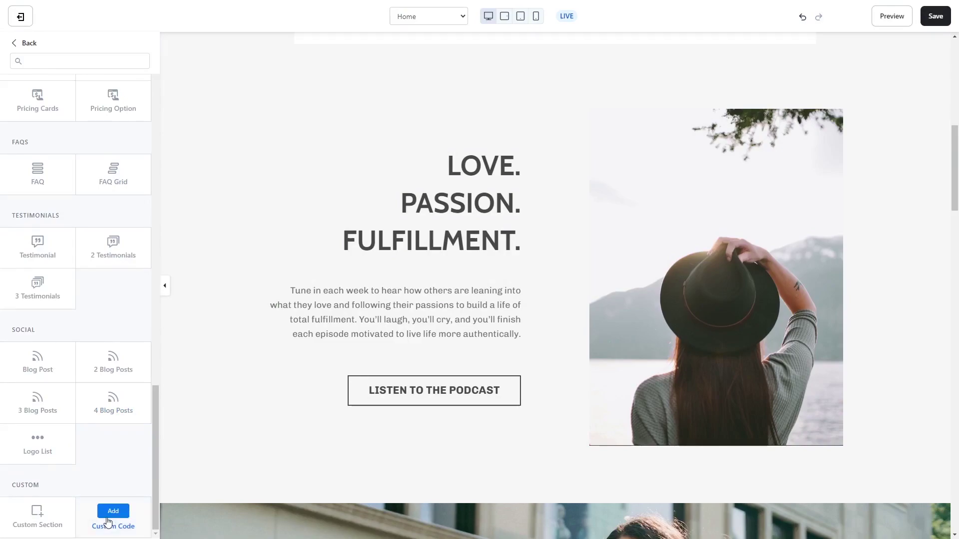
left_click(108, 517)
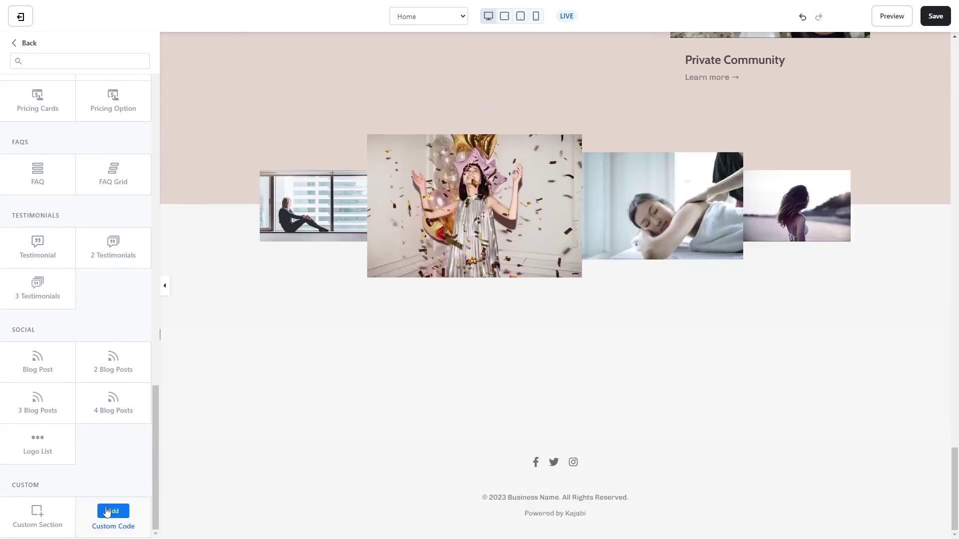
left_click(113, 512)
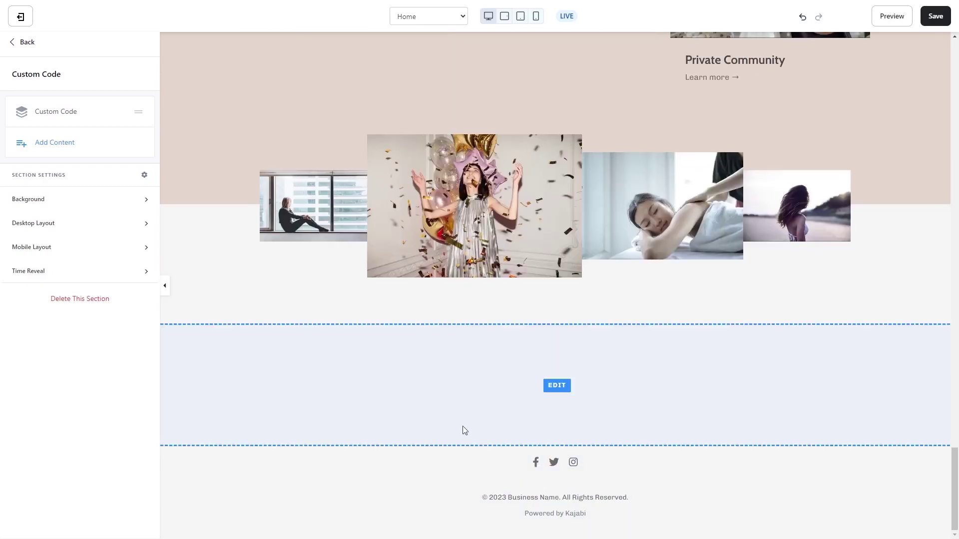
Step: Replace the new block's placeholder code with the pasted calendar embed code
left_click(556, 385)
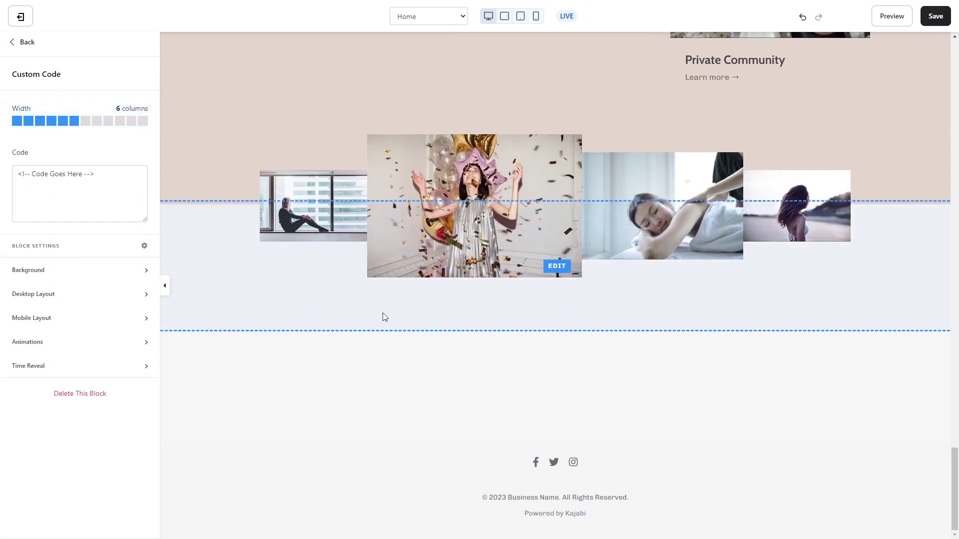
left_click(104, 182)
key("ctrl+a")
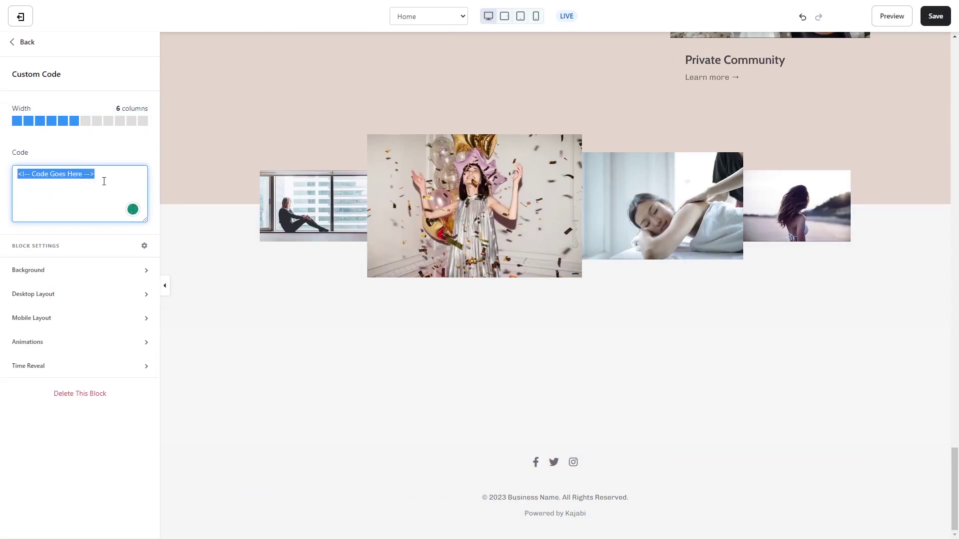
key("ctrl+v")
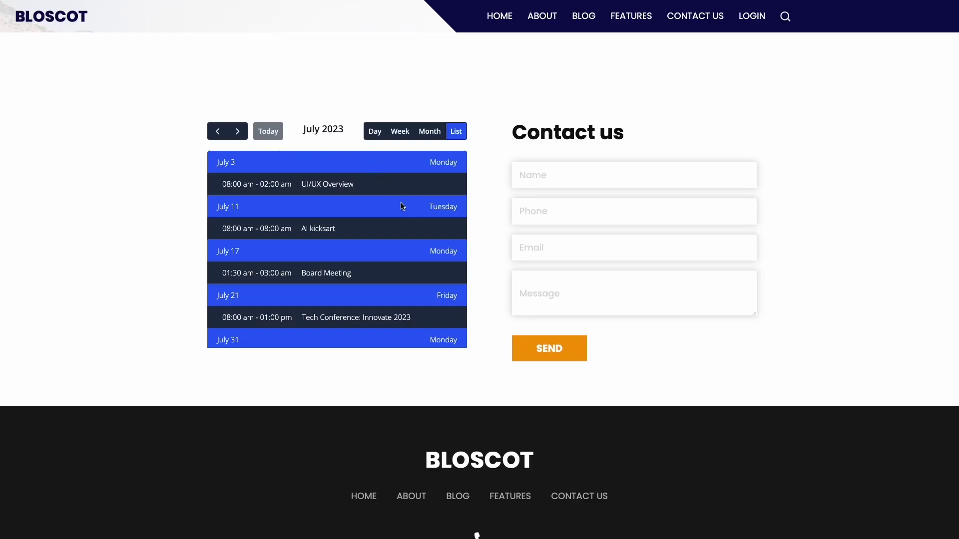
Step: Switch the embedded calendar to Day view for Monday, July 31, 2023
left_click(375, 131)
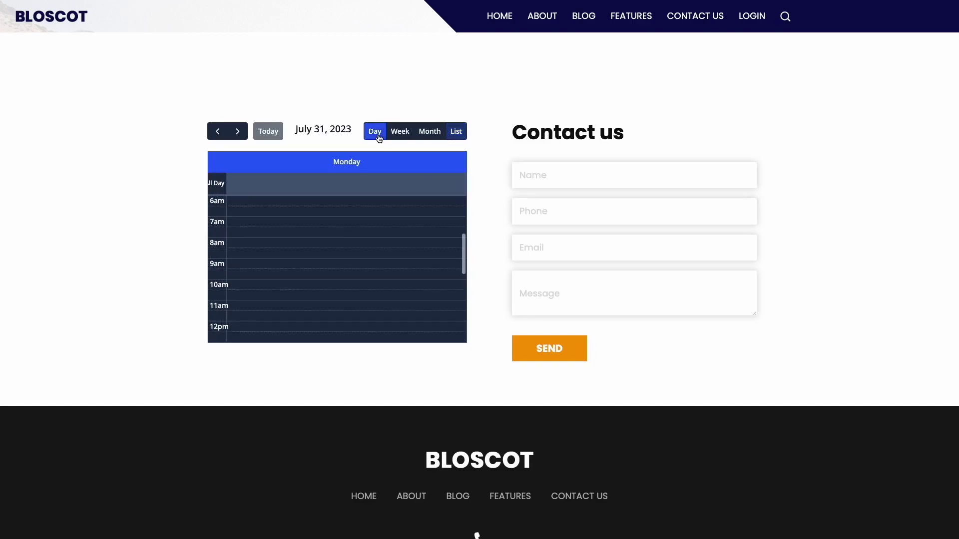